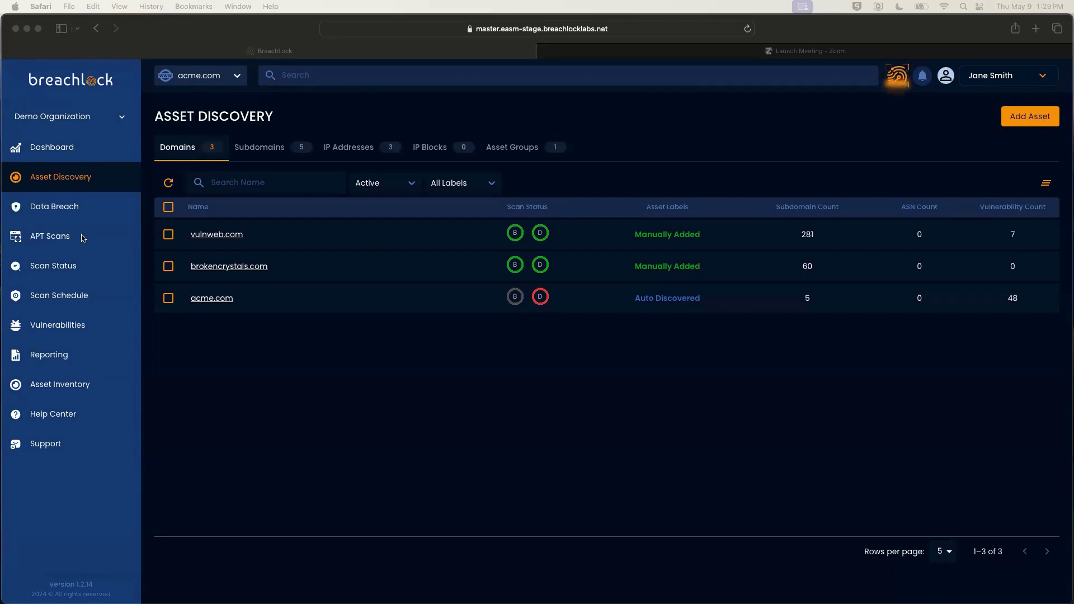
Step: Look through the discovered subdomains, IP addresses, IP blocks and asset groups in Asset Discovery, and return to the domains list
left_click(68, 184)
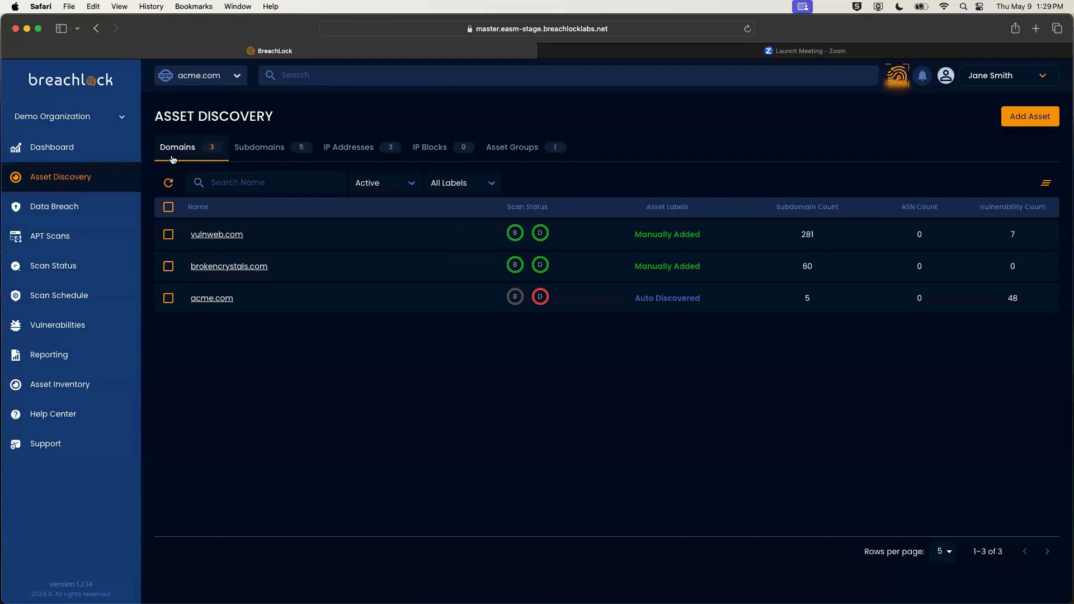
left_click(248, 149)
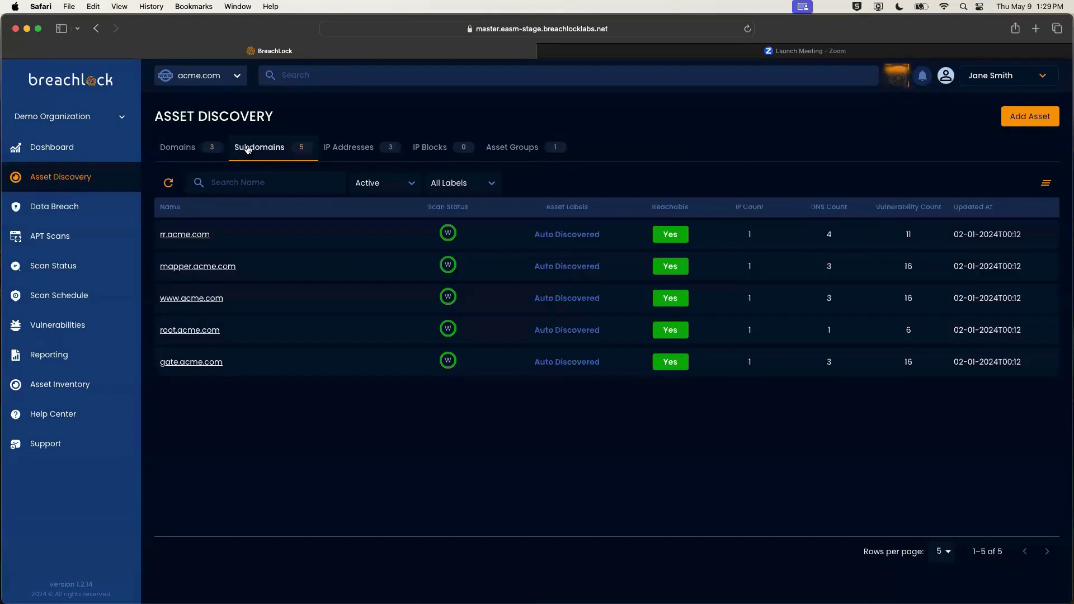
left_click(343, 151)
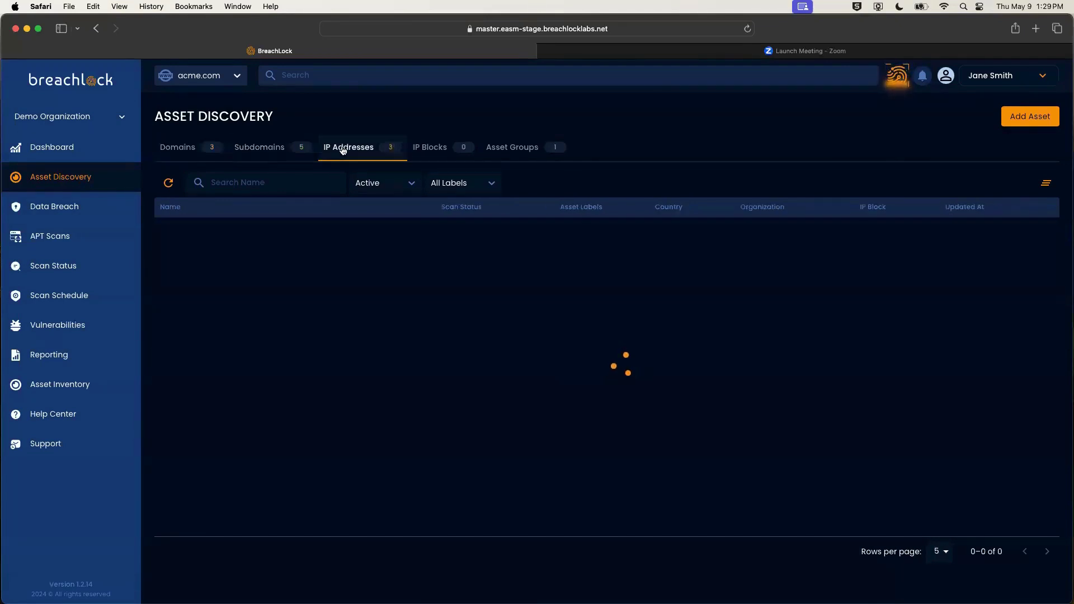
left_click(430, 149)
left_click(504, 149)
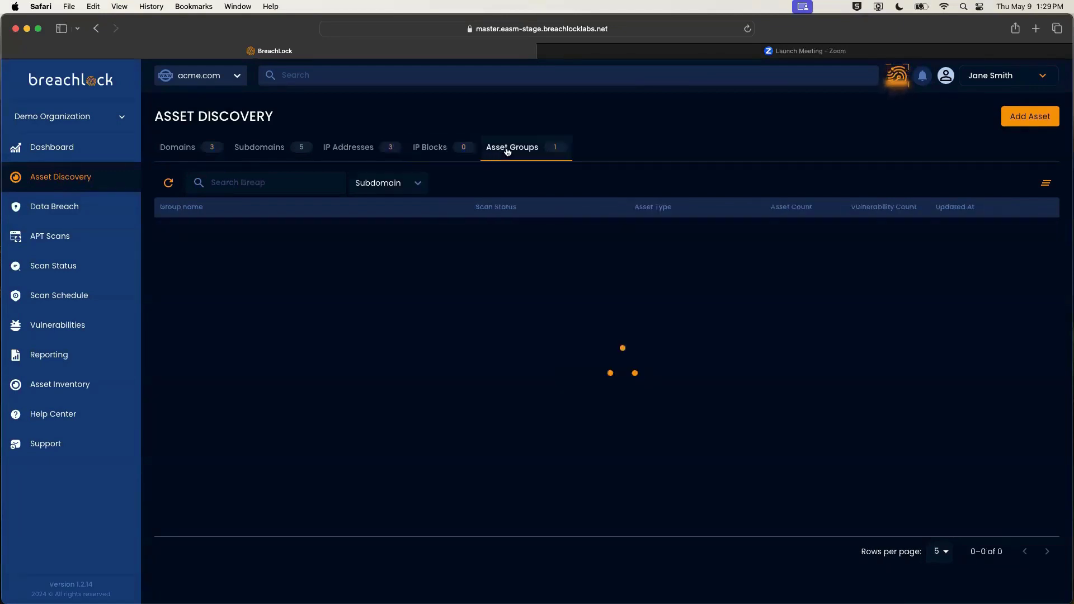
left_click(180, 149)
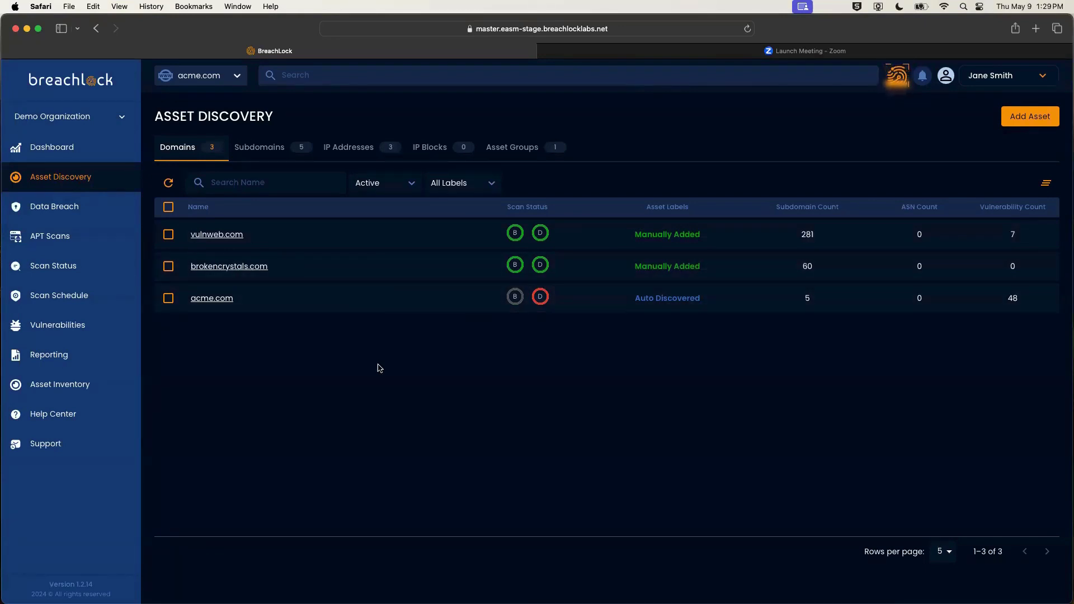
Step: Examine the scan options for vulnweb.com, brokencrystals.com and acme.com, trying the Data Breach type with Run Live and Automated frequencies, and discard the form
left_click(169, 236)
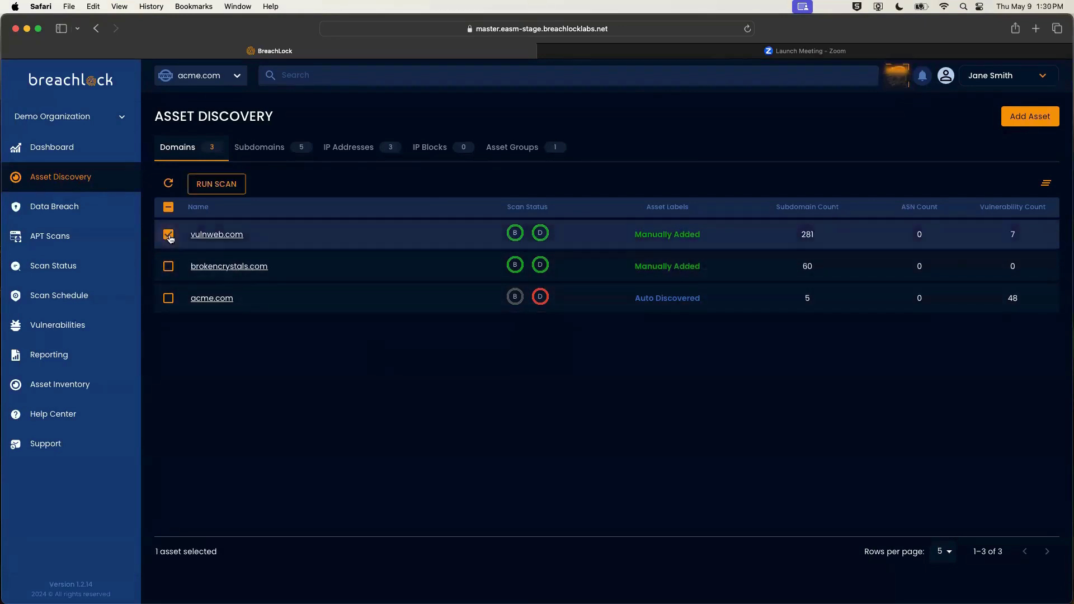
left_click(169, 268)
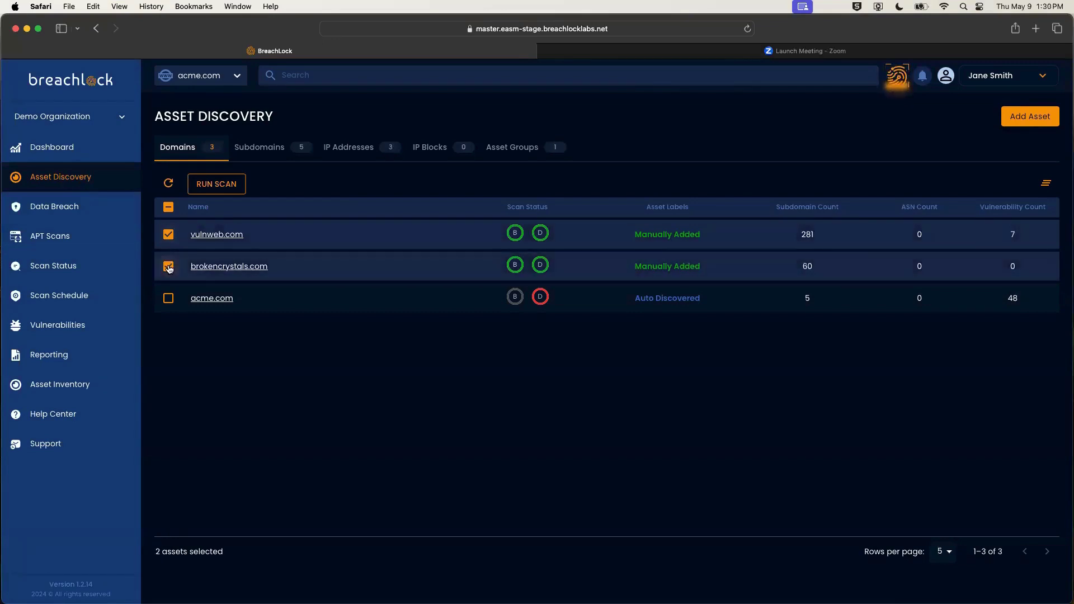
left_click(169, 299)
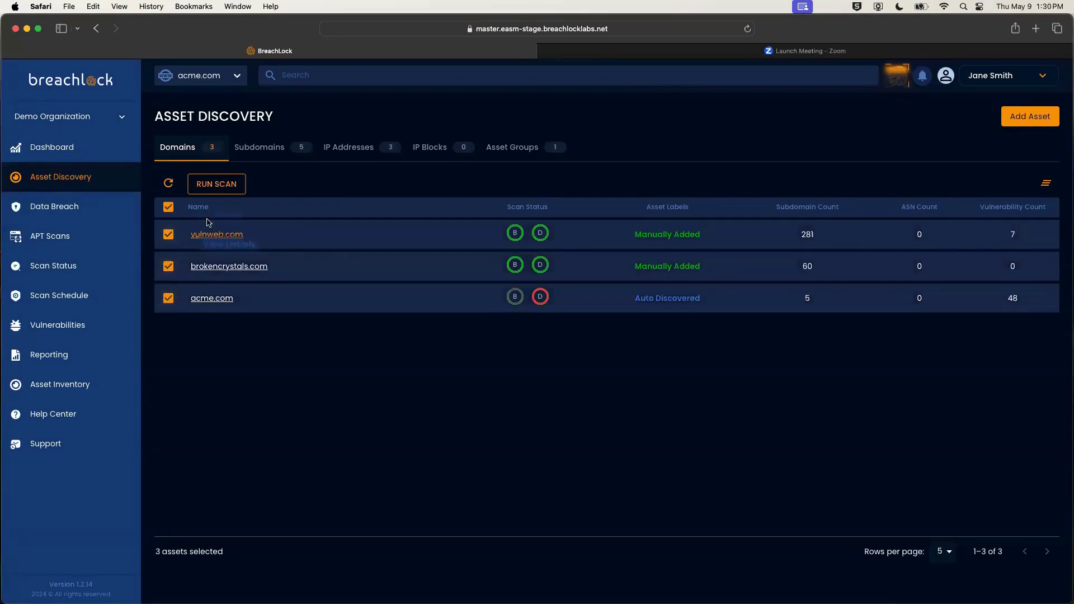
left_click(218, 185)
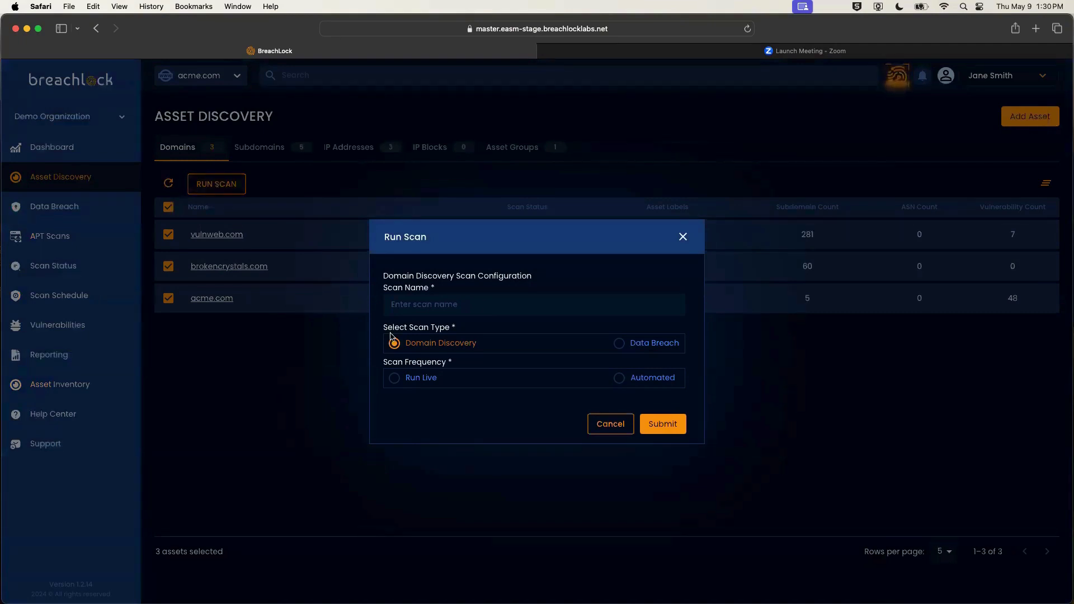
left_click(620, 344)
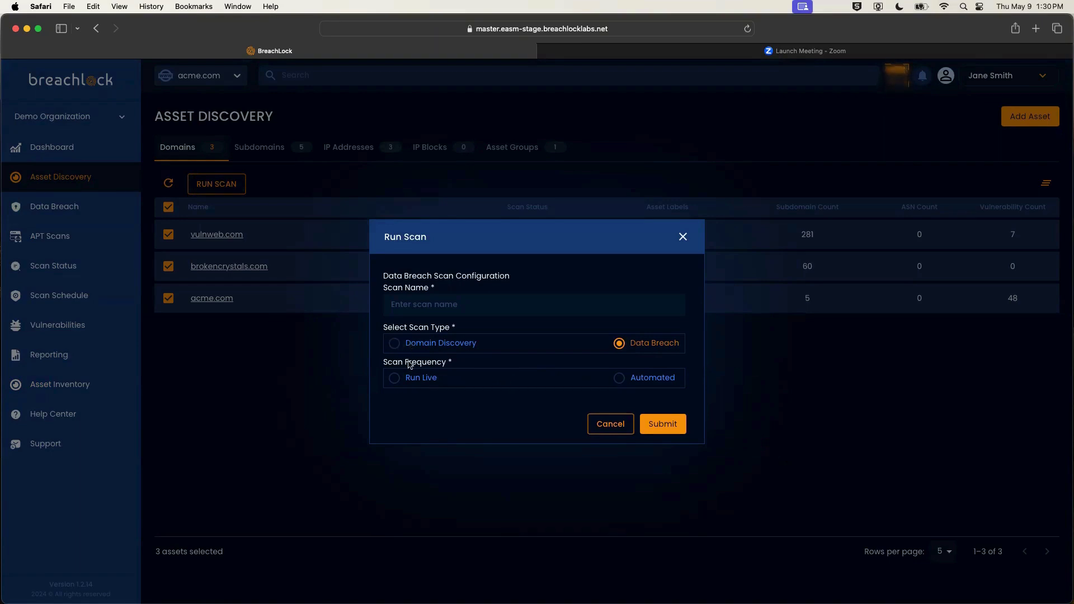
left_click(394, 378)
left_click(619, 378)
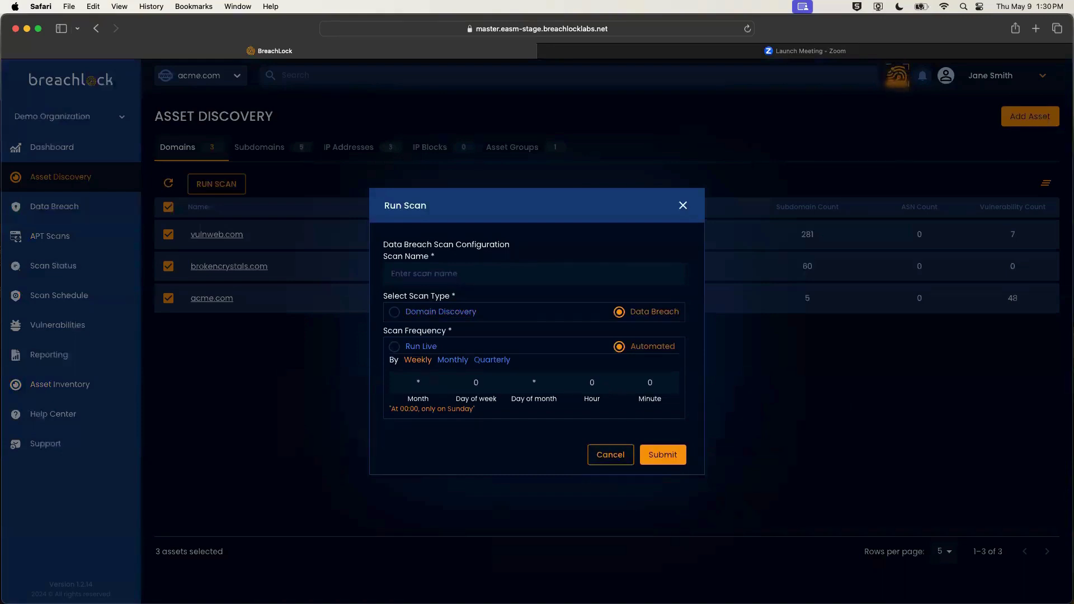
left_click(682, 205)
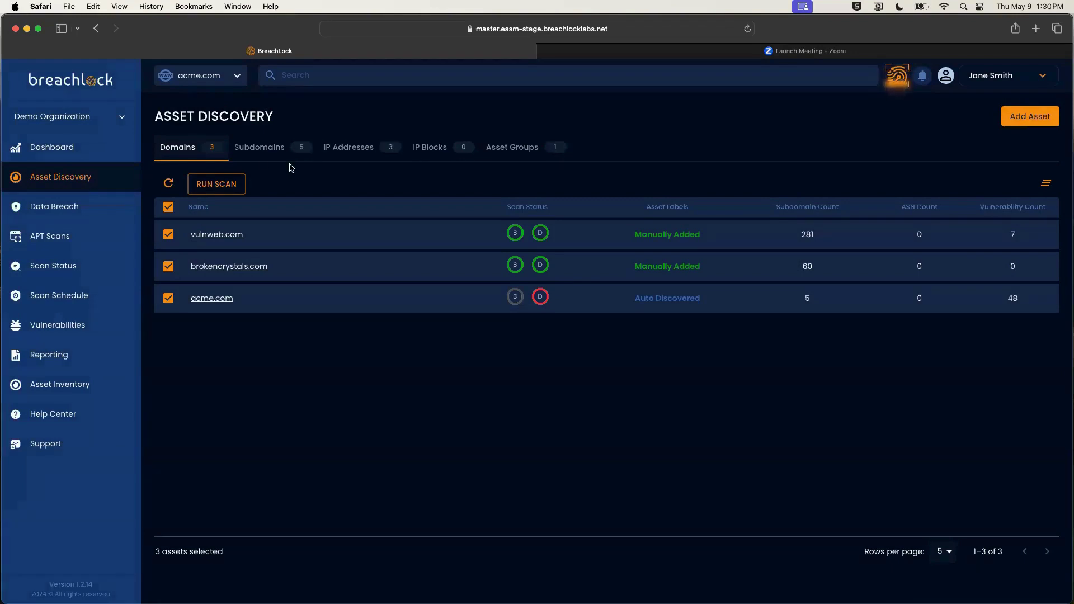
Step: Check the subdomains list for inactive entries and set the status filter back to Active
left_click(257, 148)
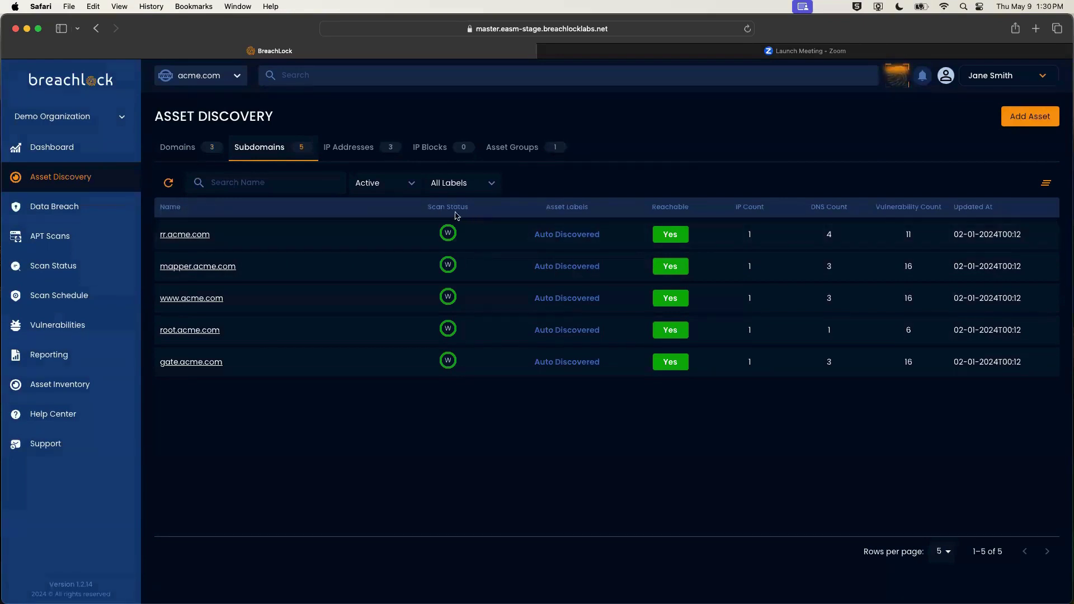
mouse_move(452, 237)
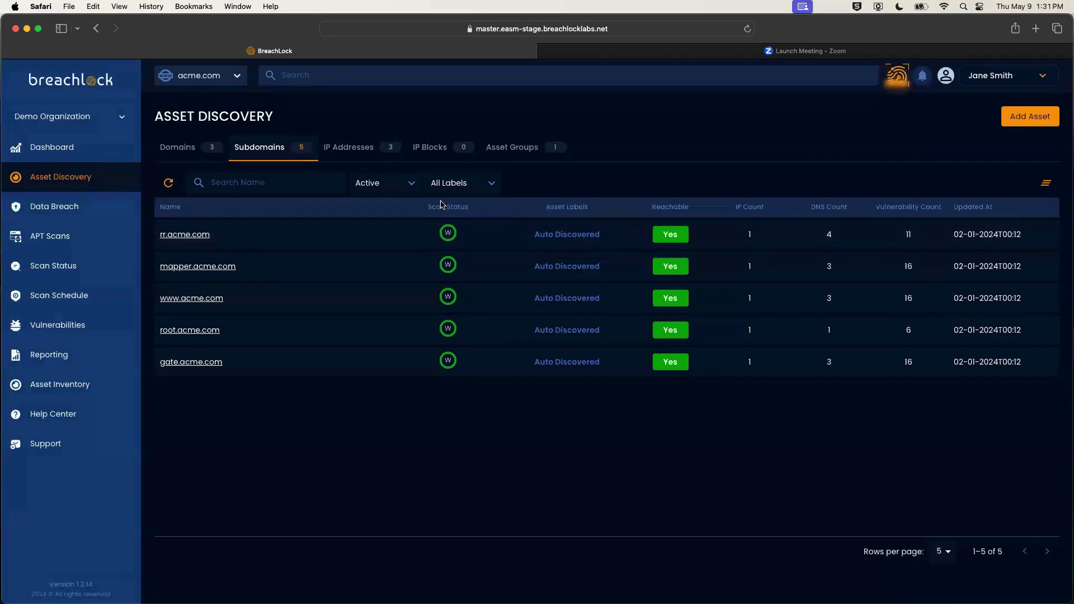
left_click(411, 187)
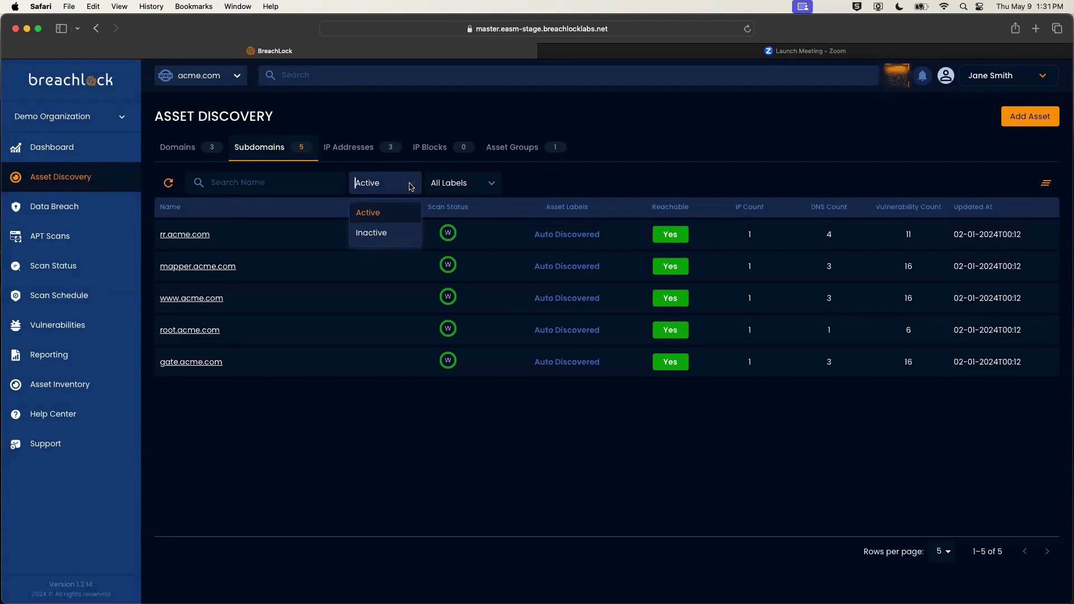
left_click(386, 234)
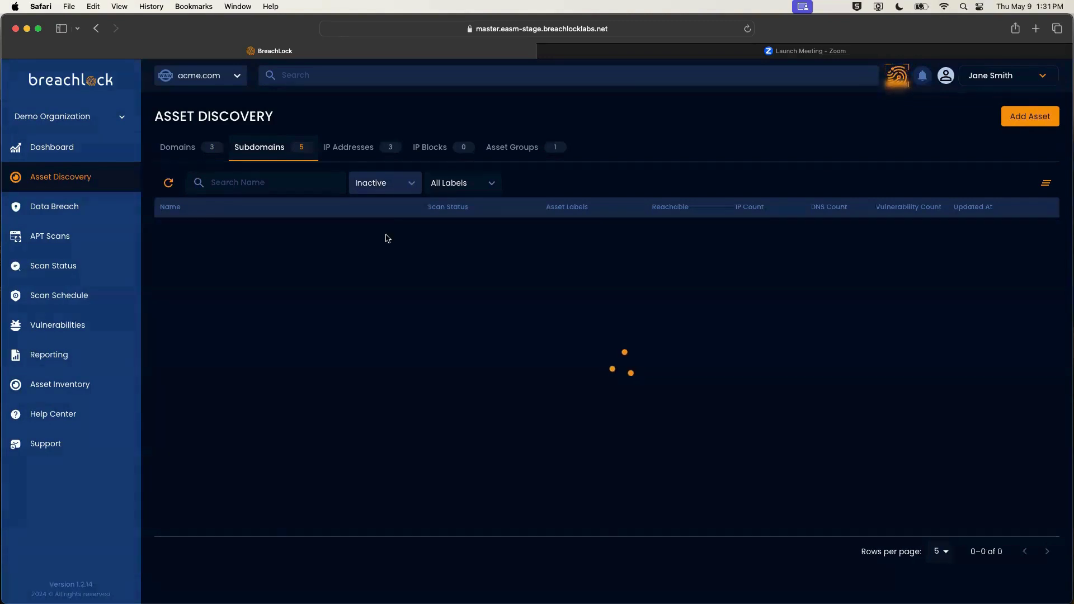
left_click(410, 185)
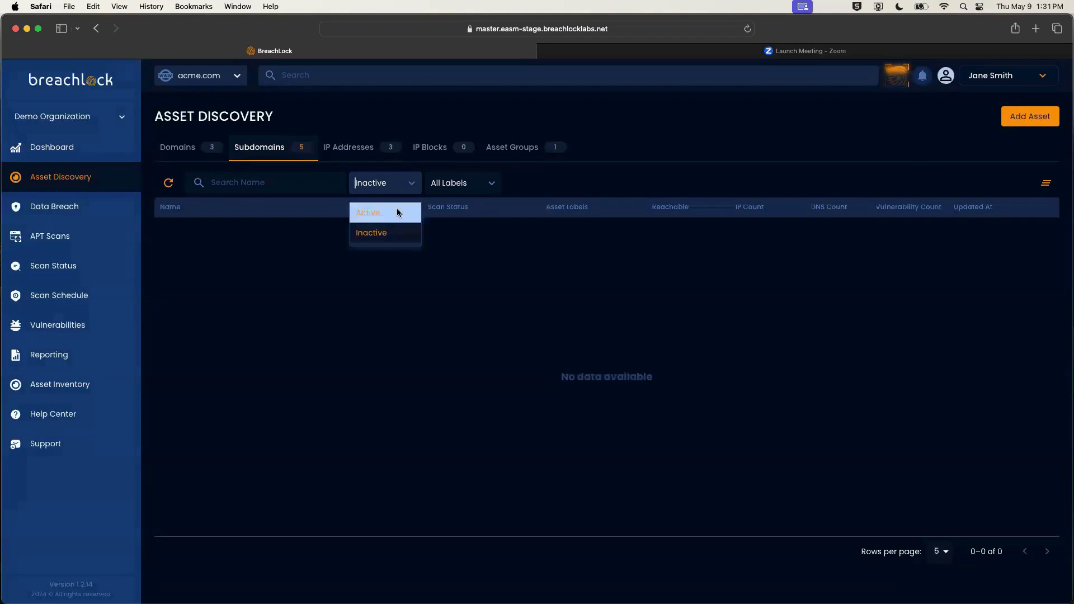
left_click(397, 211)
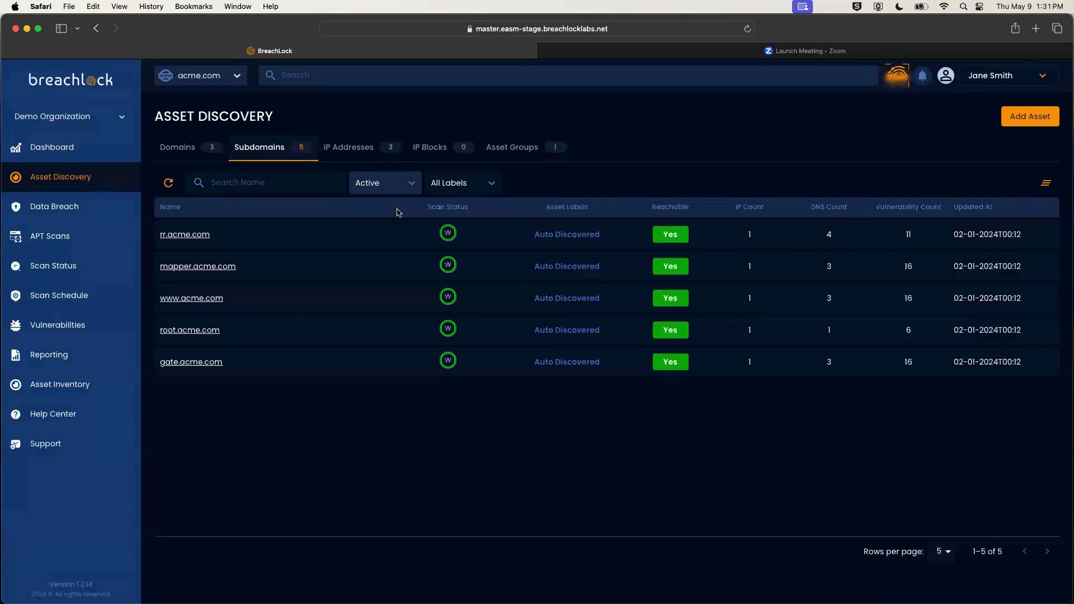
Step: Compare the Auto Discovered and Manually Added subdomains, and leave the label filter on Auto Discovered
left_click(491, 186)
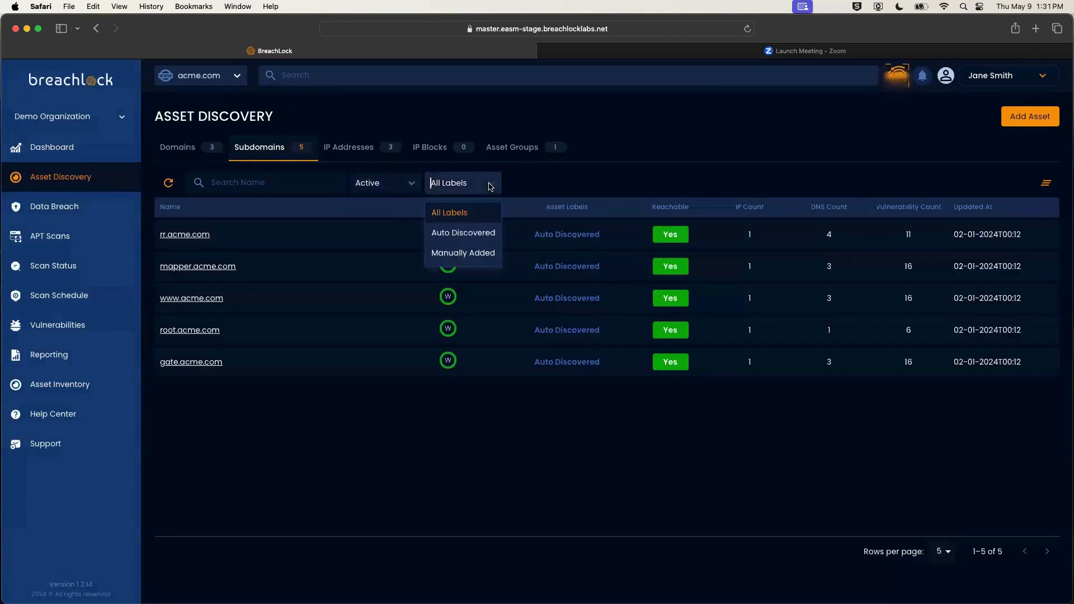
left_click(475, 234)
left_click(509, 186)
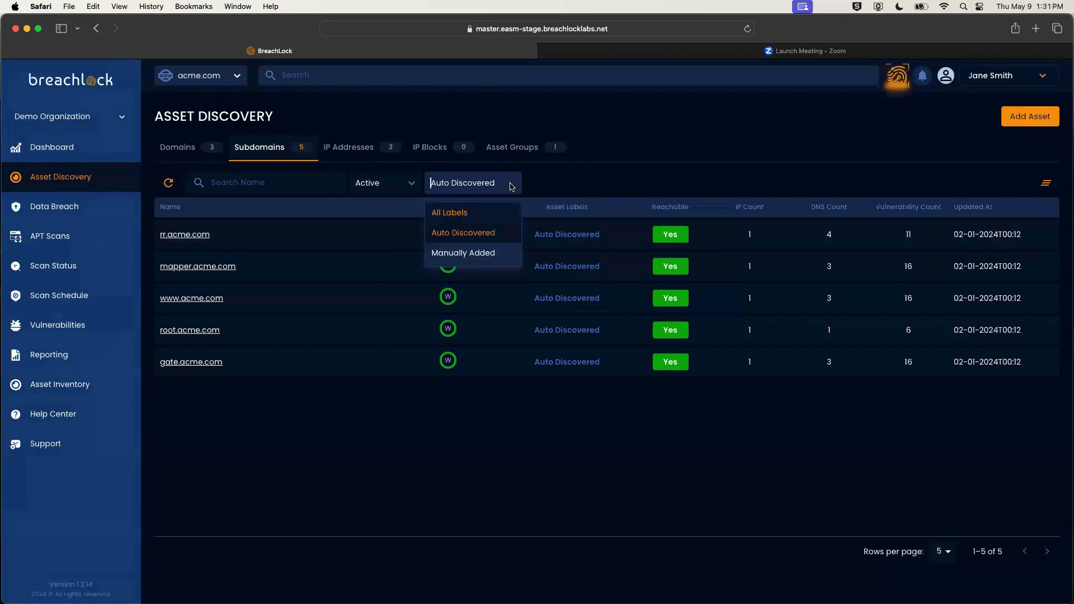
left_click(485, 253)
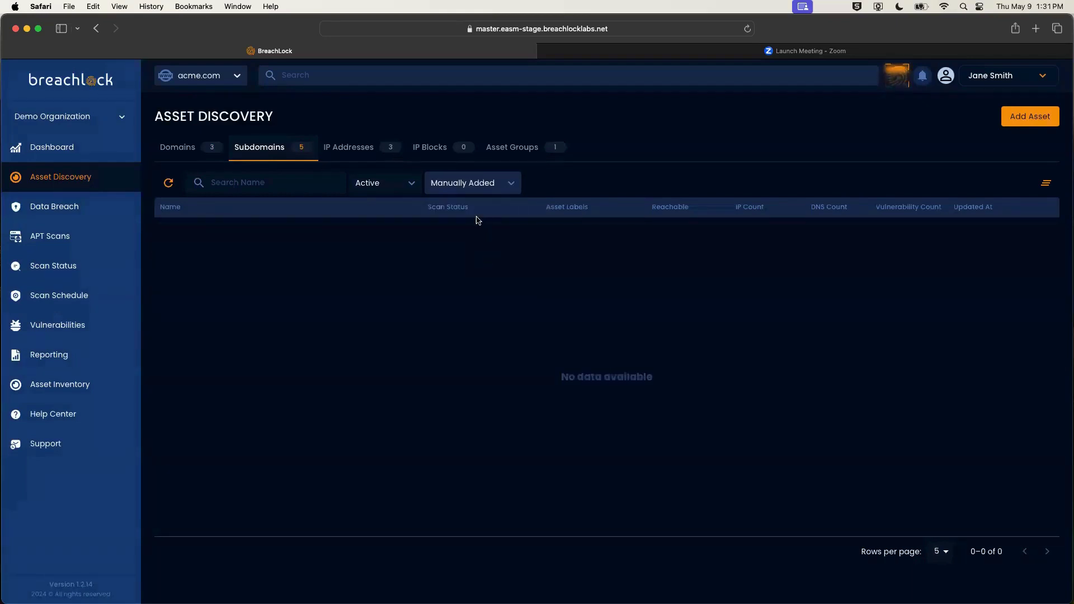
left_click(506, 185)
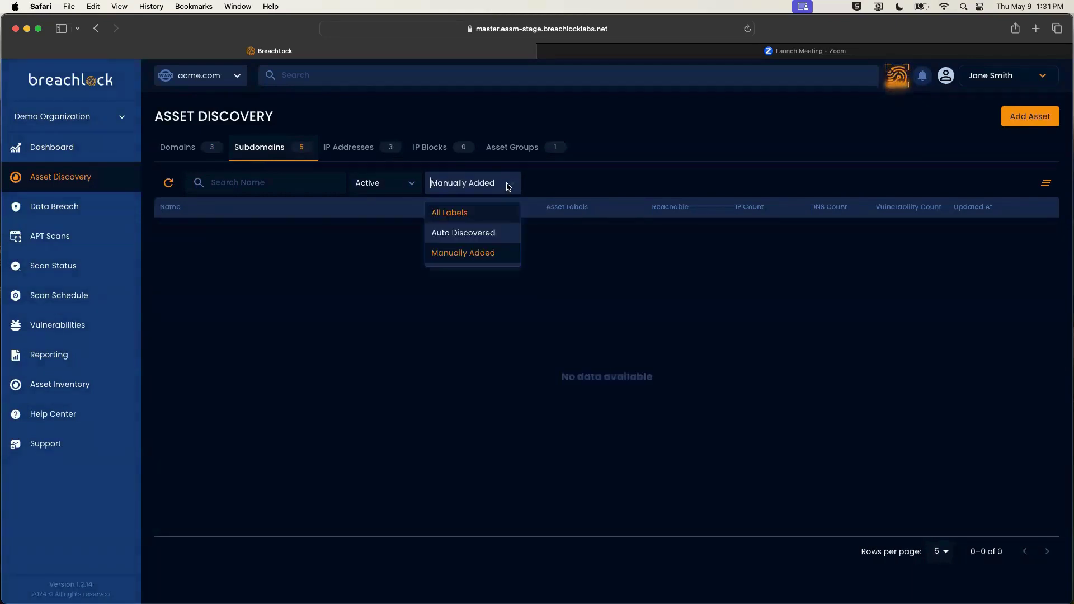
left_click(484, 233)
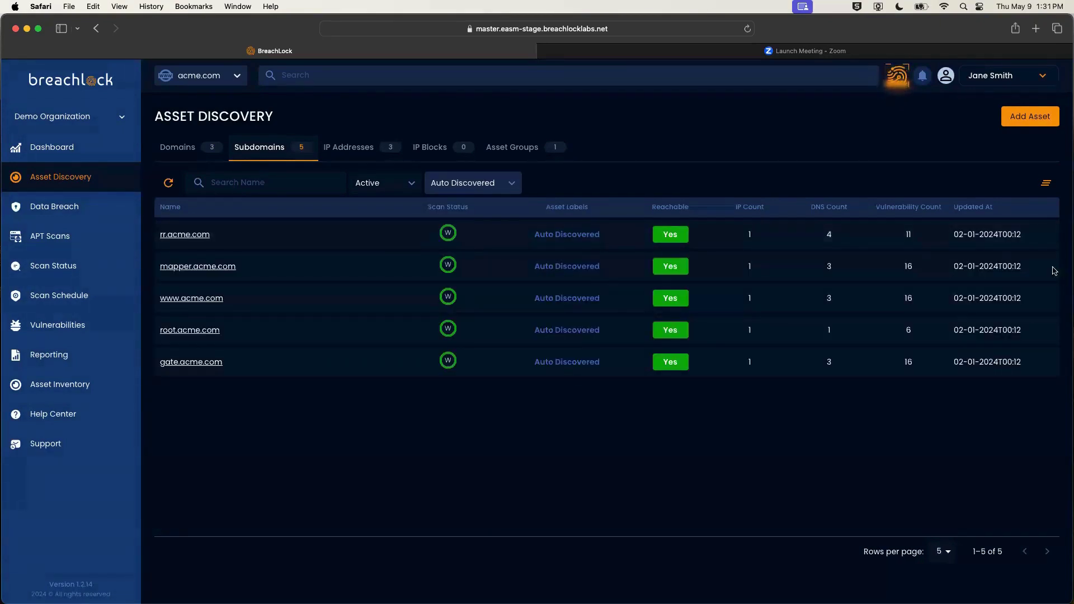
Step: Examine the IP address, DNS records, vulnerabilities and most recent Web Scan activity of rr.acme.com, and close its details
left_click(184, 238)
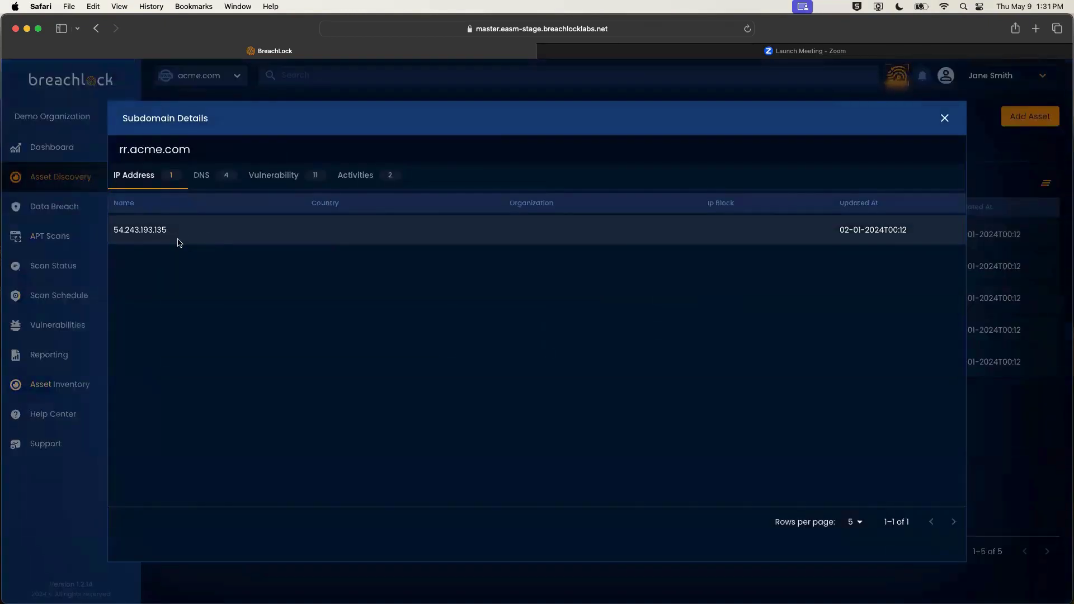
left_click(207, 175)
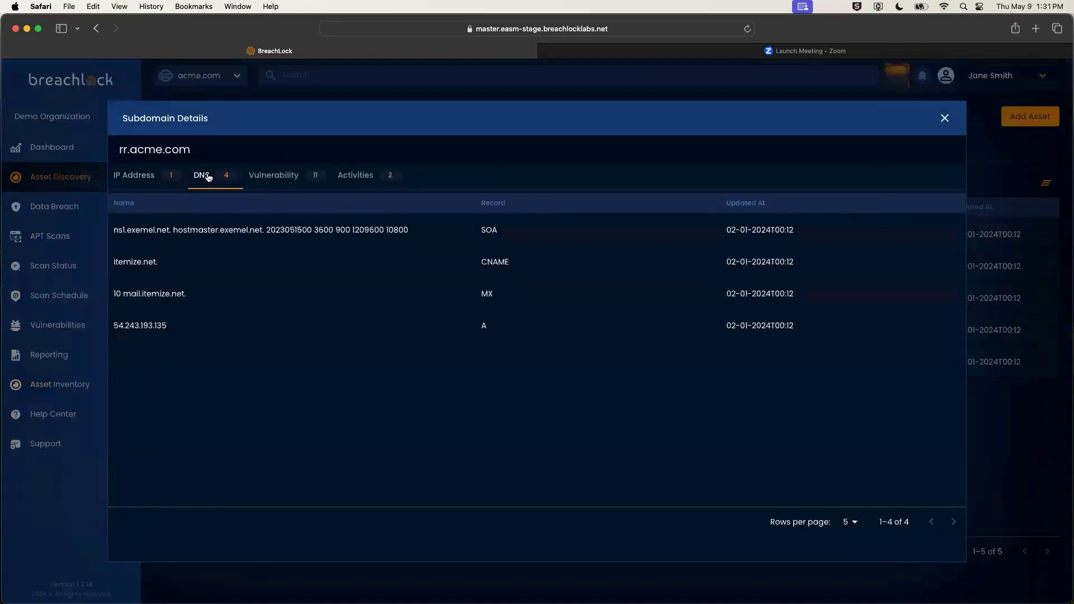
left_click(277, 180)
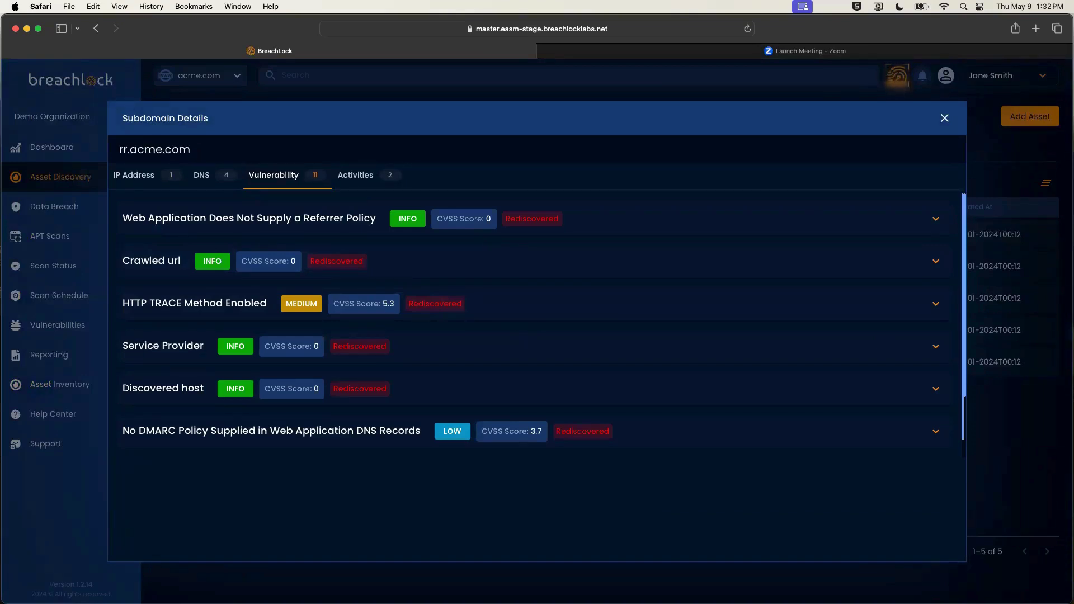
left_click(356, 176)
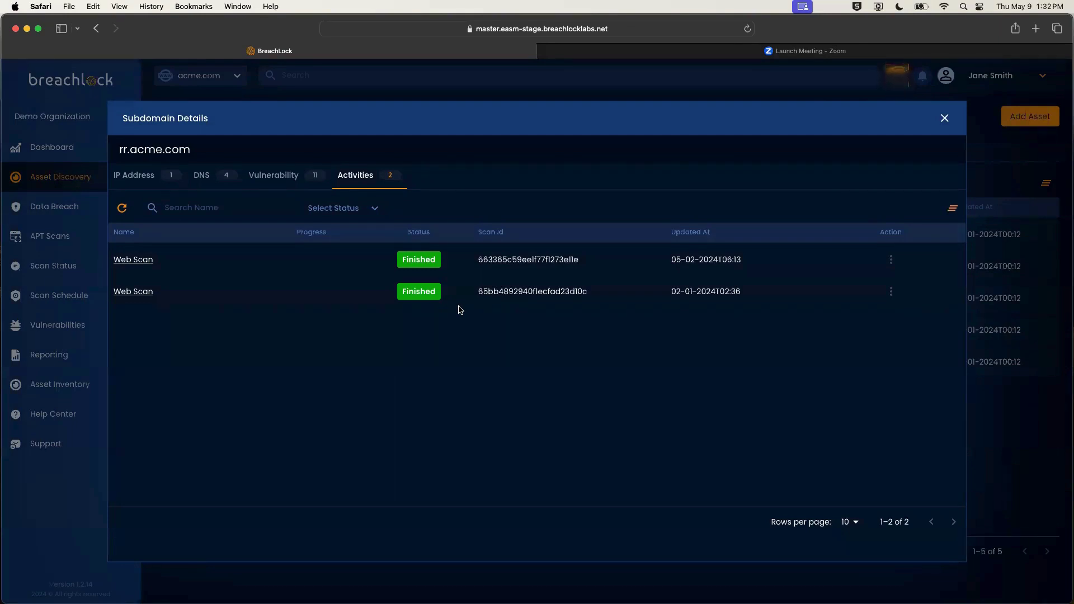
left_click(131, 262)
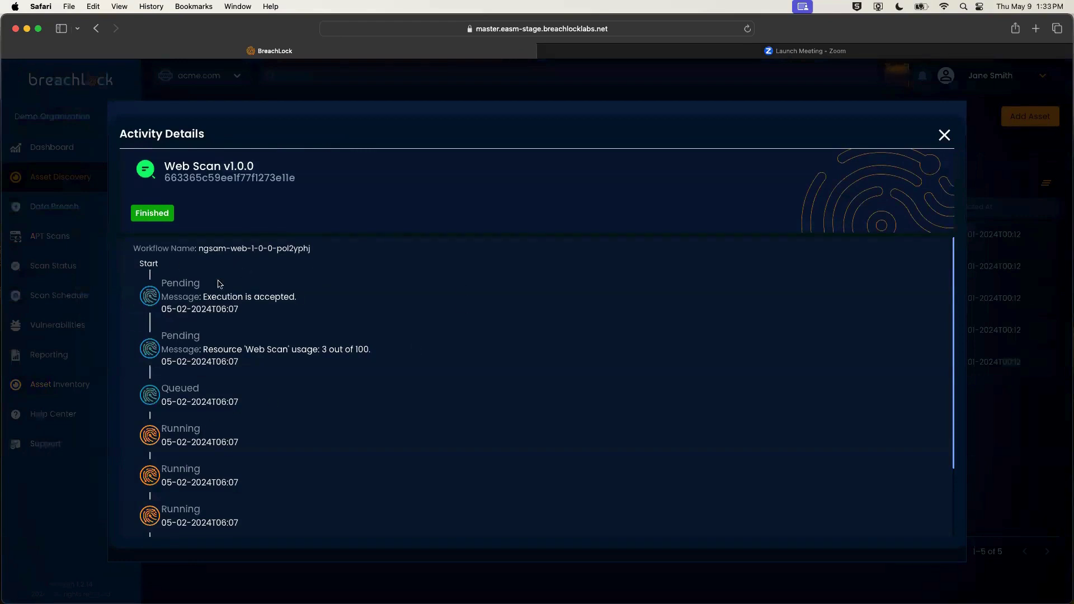
left_click(944, 136)
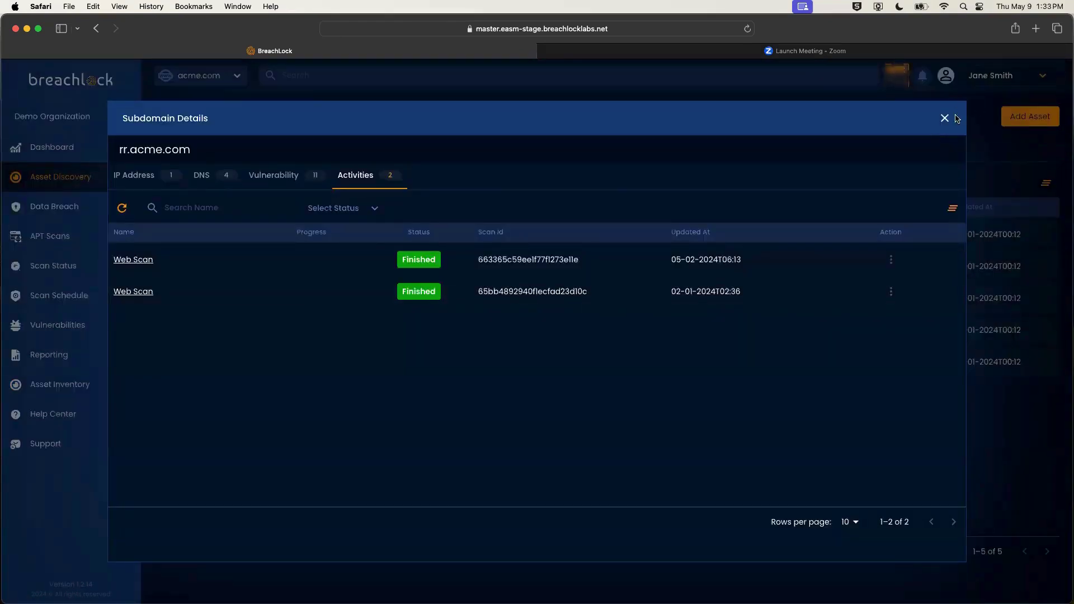
left_click(945, 118)
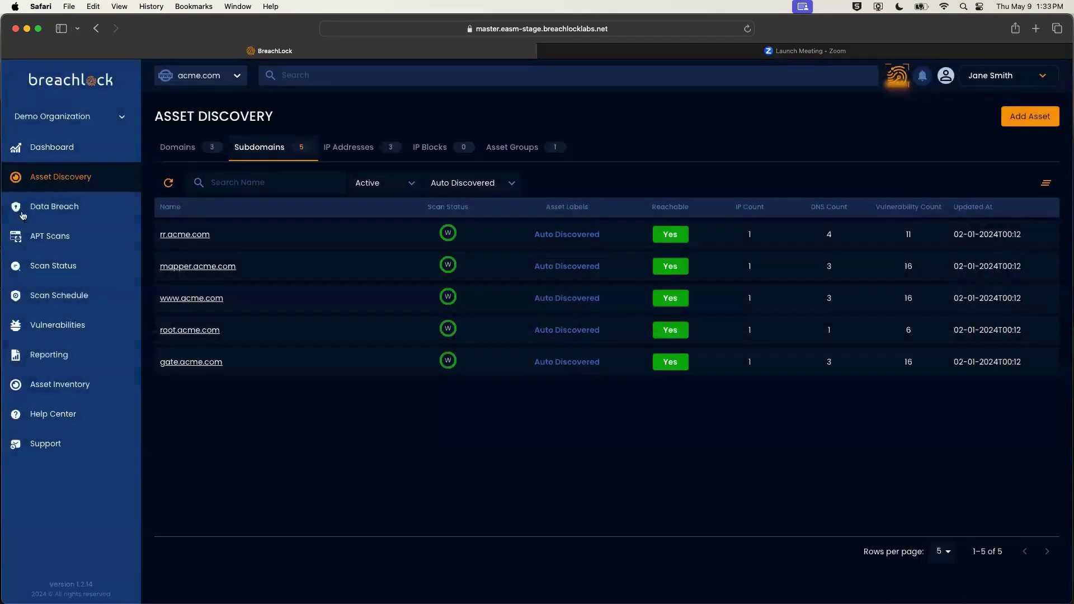
Step: Review the Data Breach lists of users exposed without password and darkweb exposure, revisit Asset Discovery briefly, and return to Data Breach
left_click(31, 210)
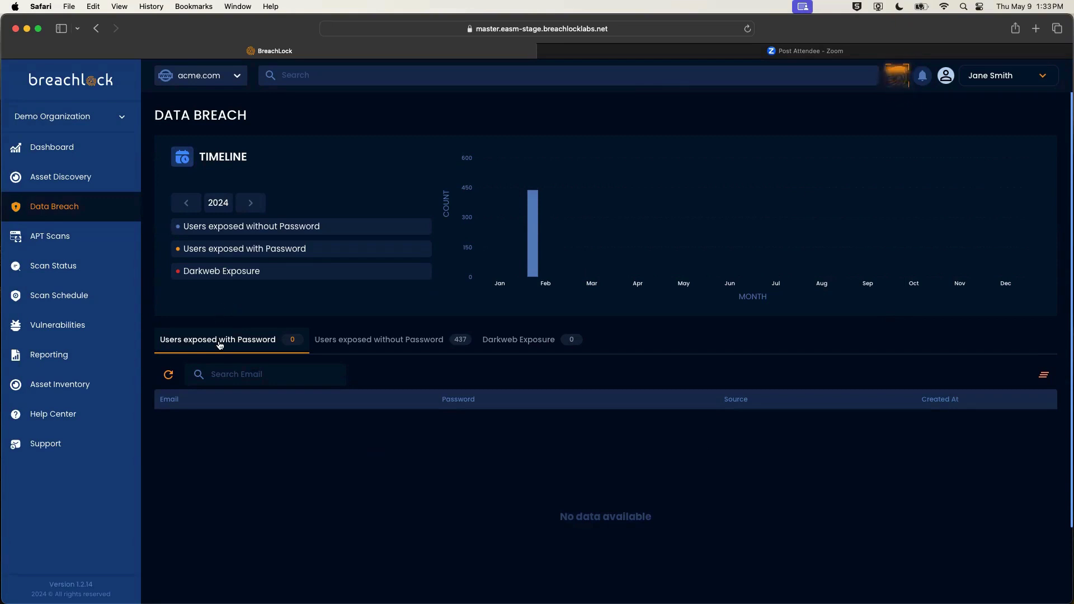
left_click(358, 342)
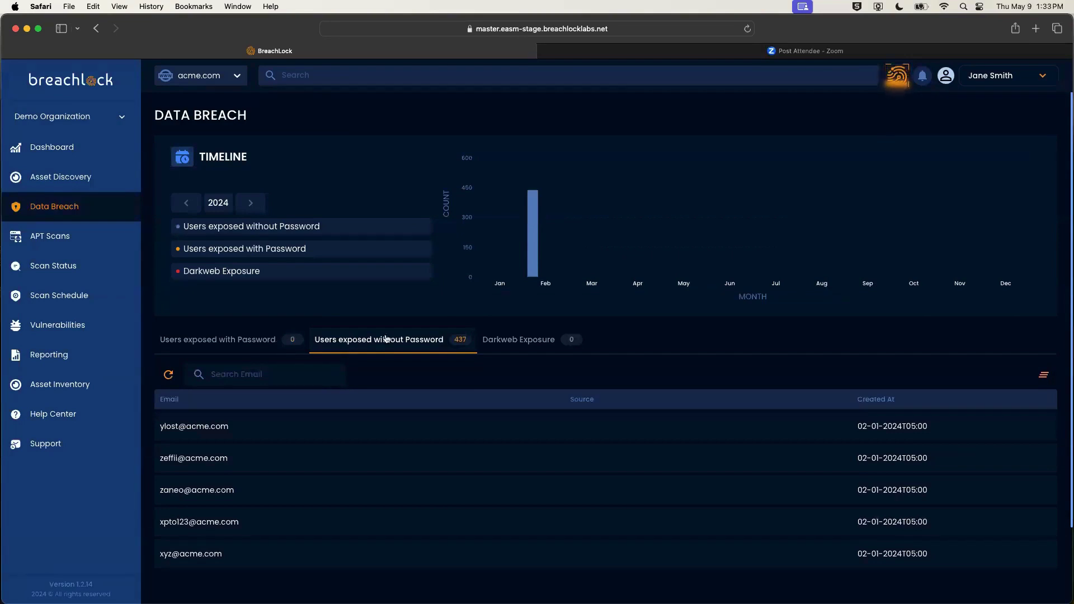
left_click(540, 343)
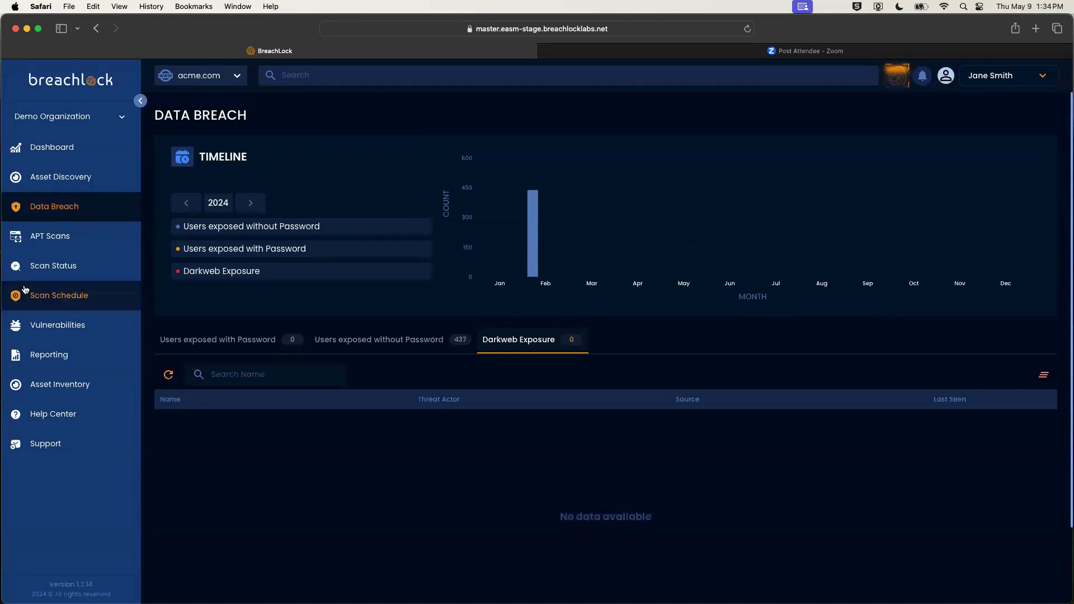
left_click(74, 179)
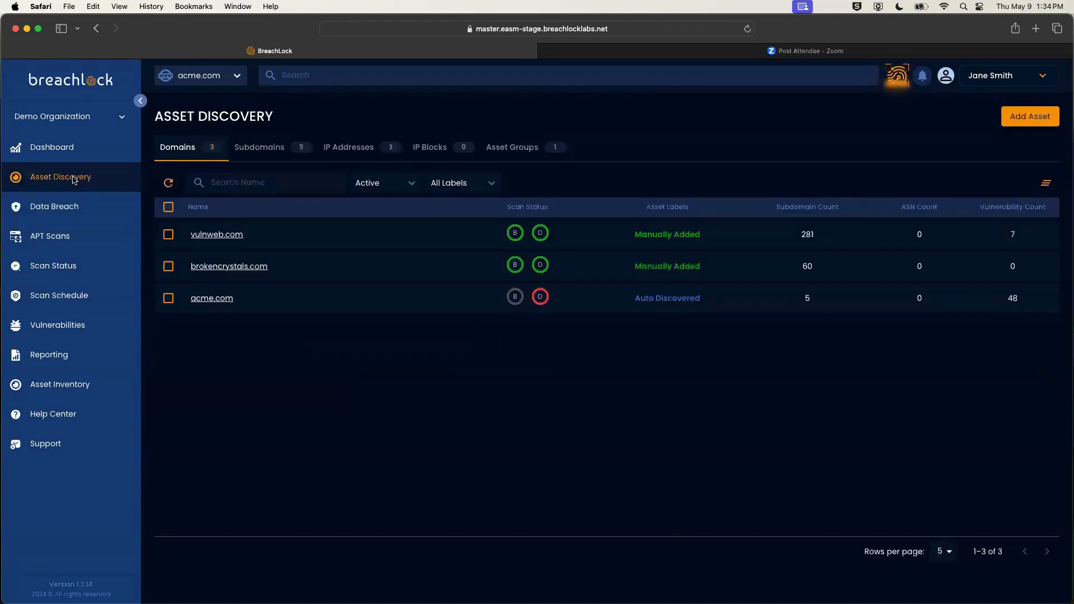
left_click(66, 208)
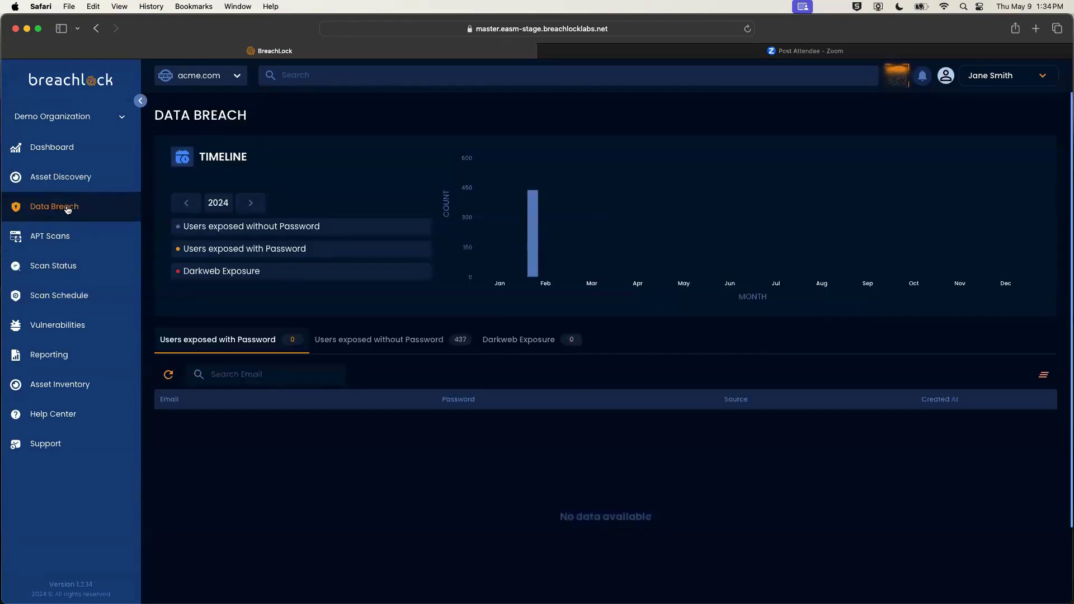